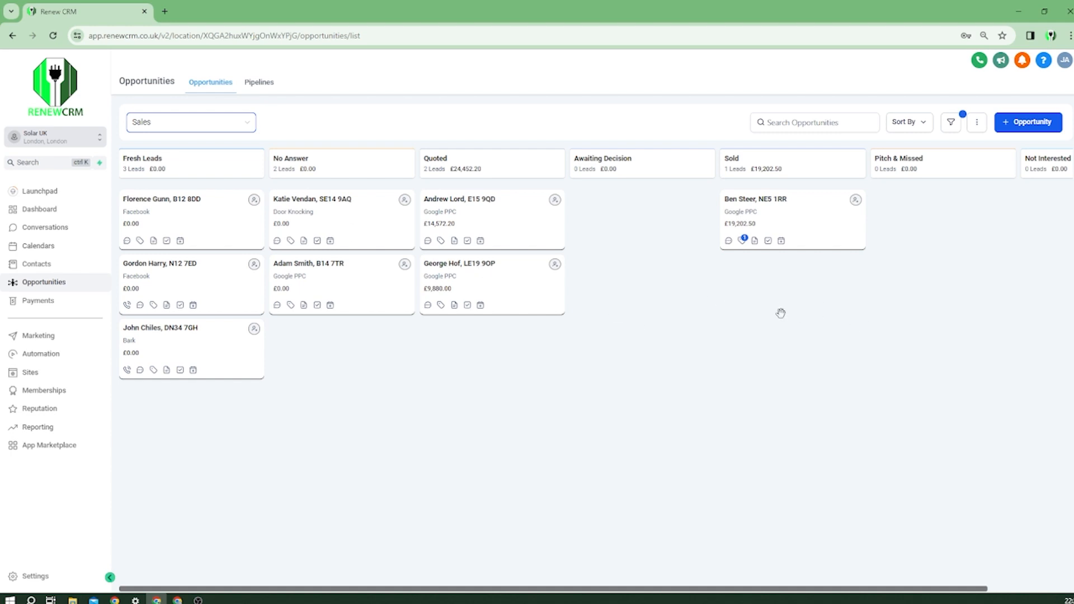
Pan across the pipeline stages and open the top Fresh Leads opportunity.
{"action": "left_click_drag", "start_coordinate": [782, 312], "coordinate": [705, 218]}
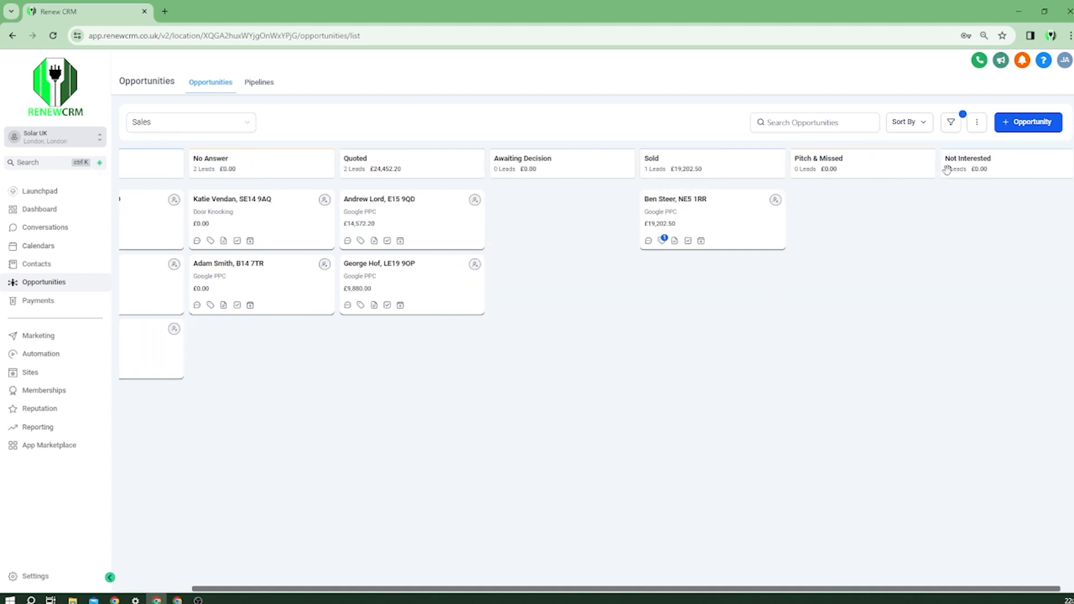
{"action": "scroll", "coordinate": [722, 431], "scroll_direction": "left", "scroll_amount": 3}
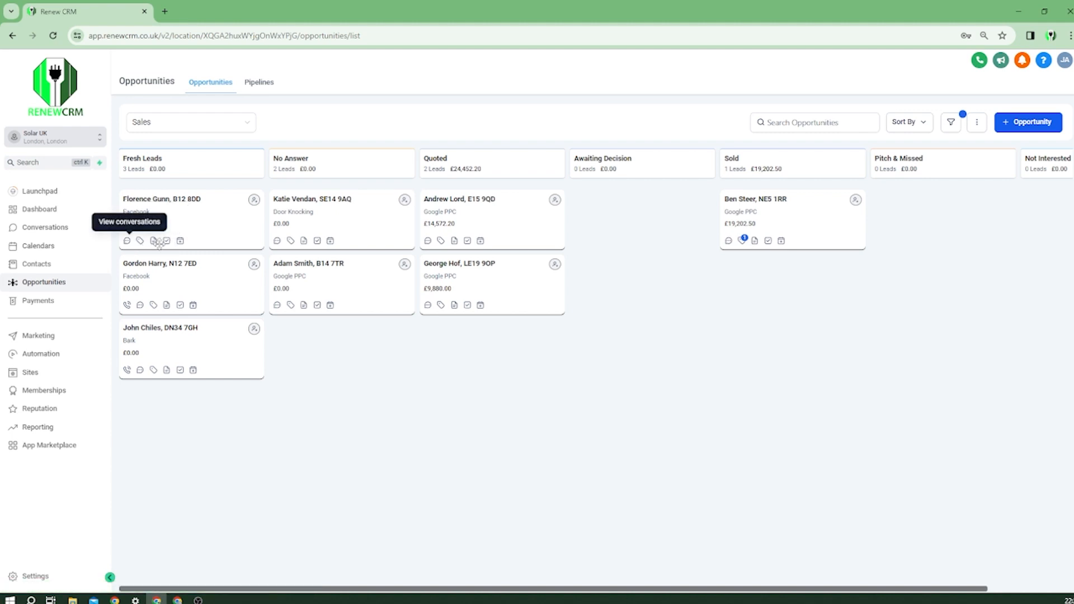
{"action": "left_click", "coordinate": [209, 217]}
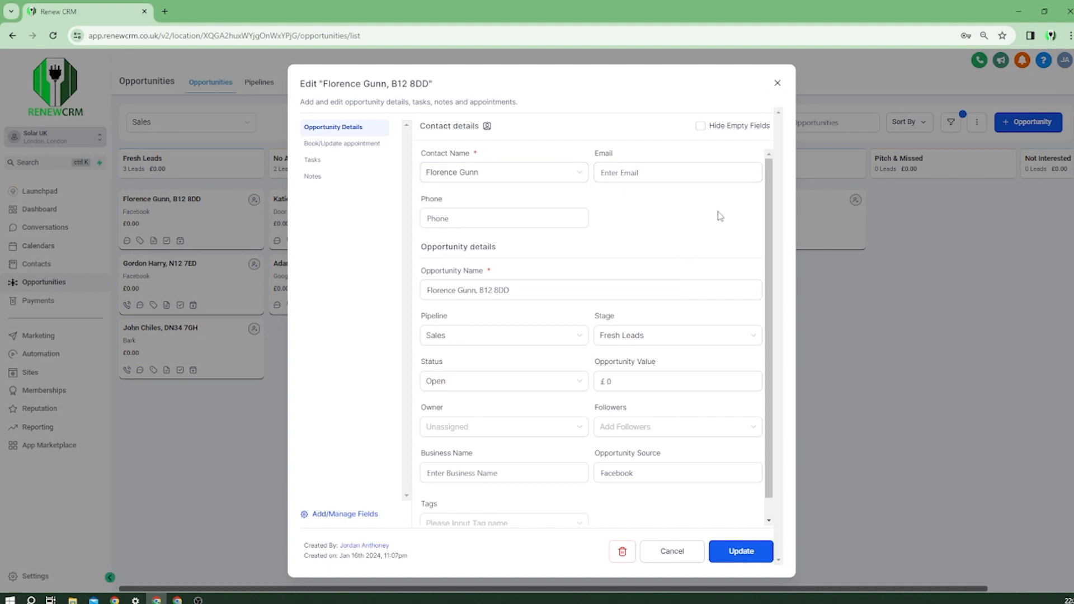
Look over the opportunity's email, value and source fields in Opportunity Details.
{"action": "left_click", "coordinate": [646, 177]}
{"action": "left_click", "coordinate": [678, 174]}
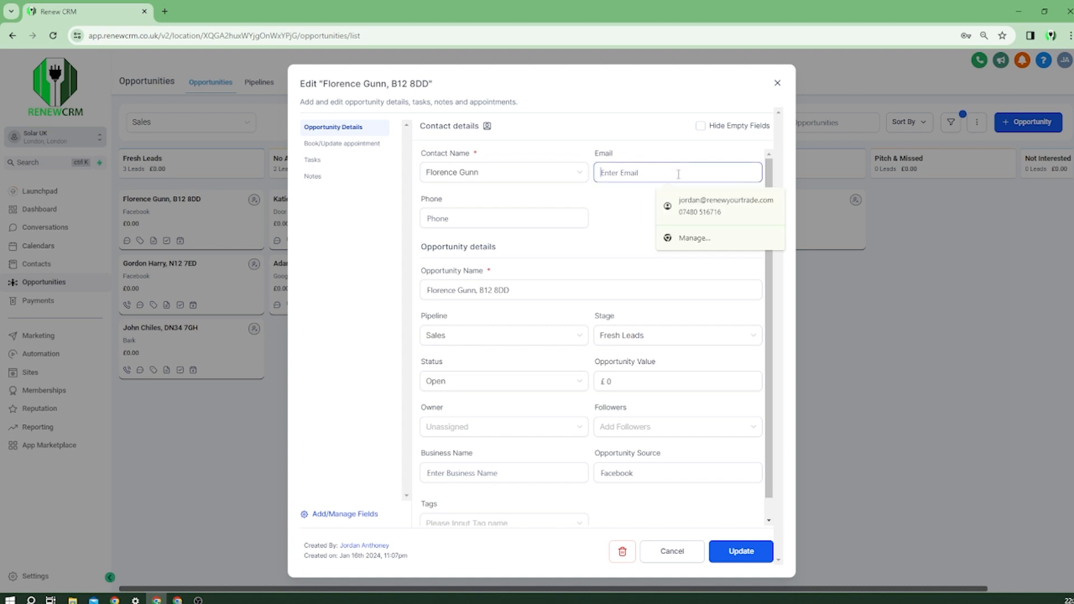
{"action": "left_click", "coordinate": [617, 197]}
{"action": "scroll", "coordinate": [615, 204], "scroll_direction": "down", "scroll_amount": 1}
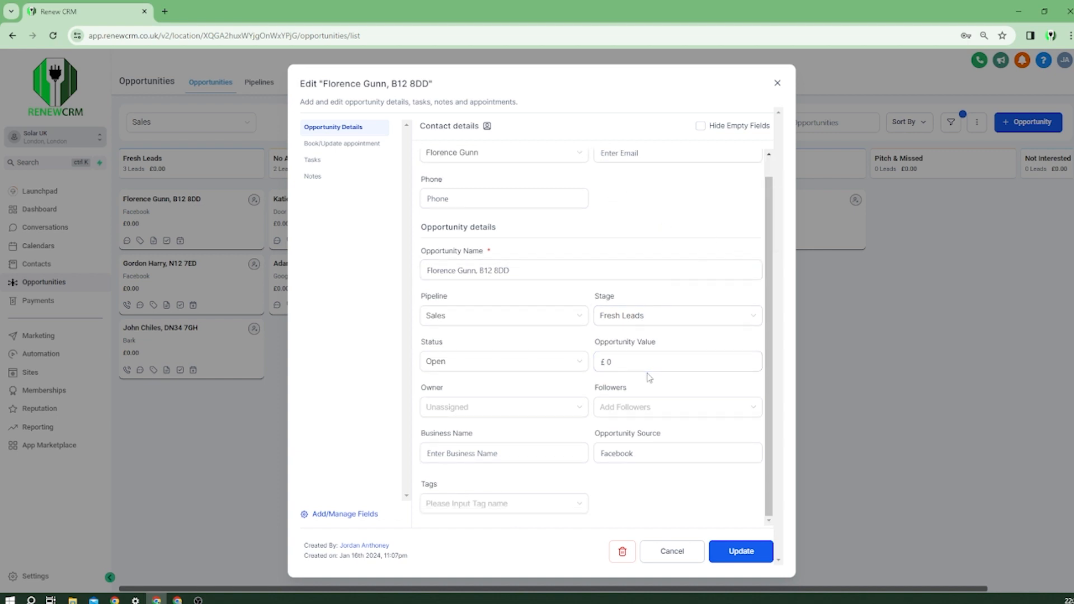
{"action": "left_click", "coordinate": [659, 367]}
{"action": "left_click", "coordinate": [625, 462]}
Check the Book/Update appointment calendar list, then go to the Notes section.
{"action": "left_click", "coordinate": [342, 145]}
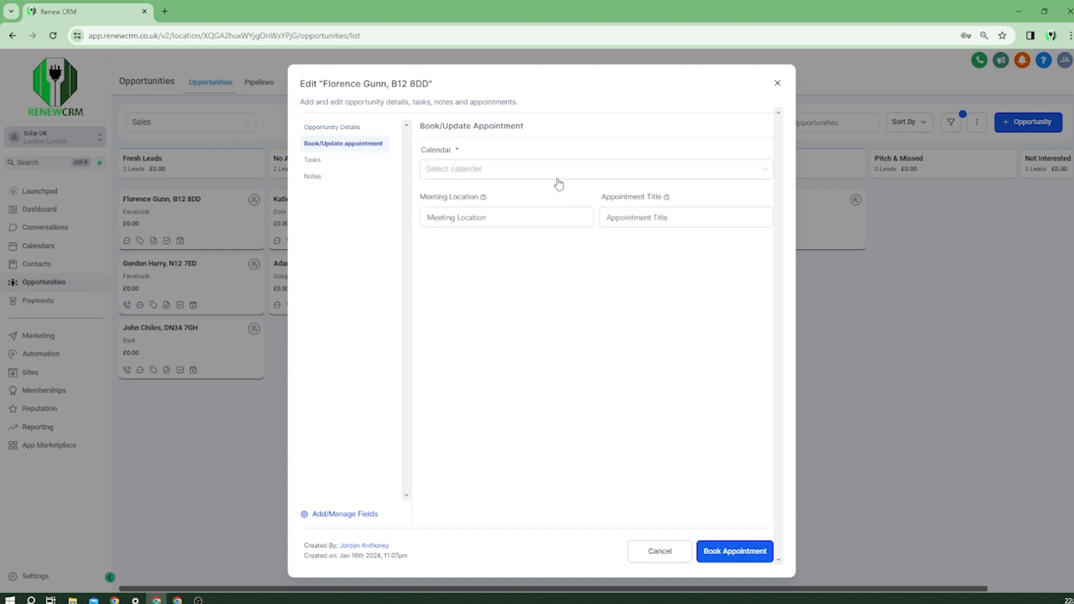
{"action": "left_click", "coordinate": [557, 182]}
{"action": "left_click", "coordinate": [557, 179]}
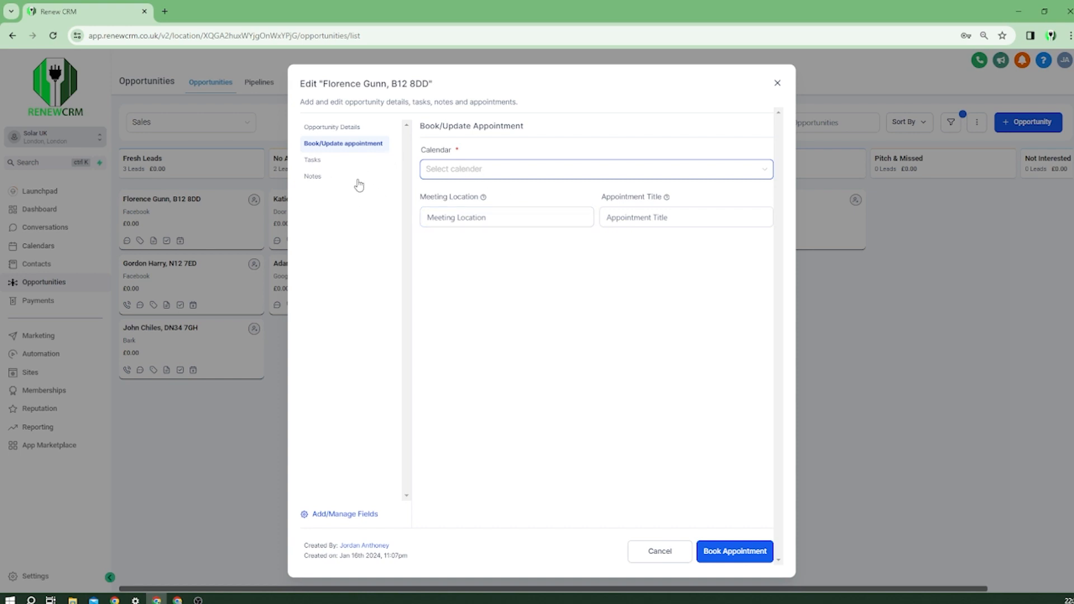
{"action": "left_click", "coordinate": [359, 184]}
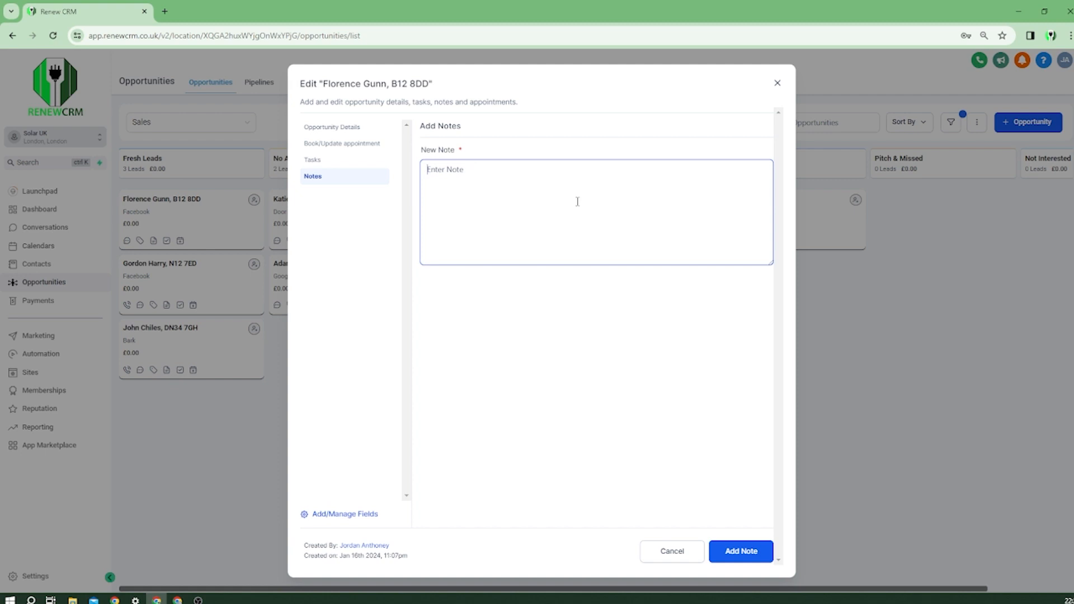
Add the note 'cna - left text message and voicemail' to the opportunity.
{"action": "type", "text": "cna - left text message and v"}
{"action": "type", "text": "oicemail"}
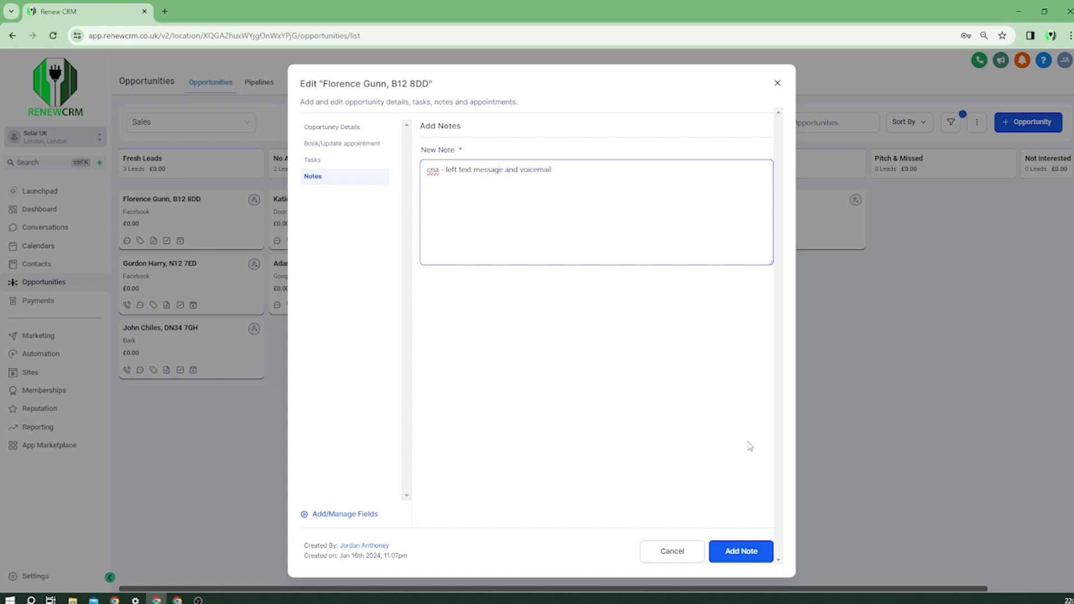
{"action": "left_click", "coordinate": [740, 551]}
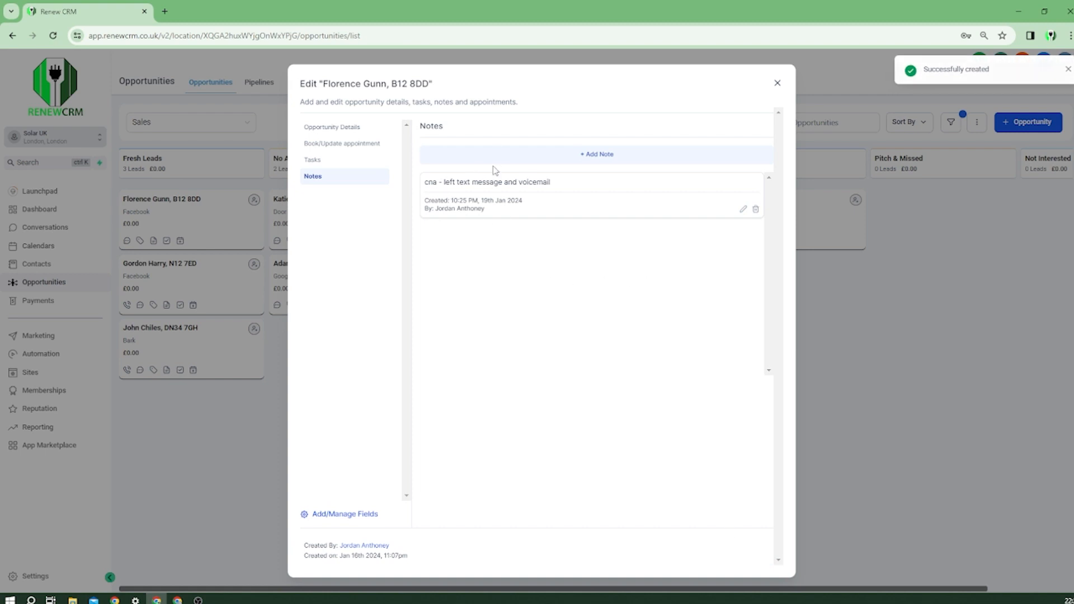
Add a second note 'tried to call again' and close the opportunity dialog.
{"action": "left_click", "coordinate": [495, 150]}
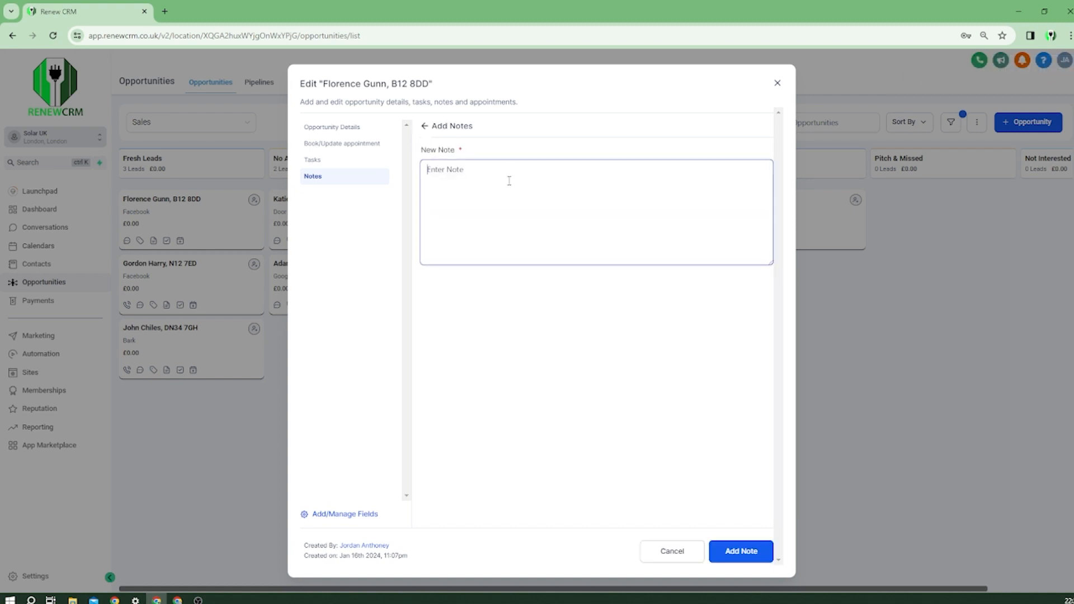
{"action": "type", "text": "tried to call again"}
{"action": "left_click", "coordinate": [741, 553]}
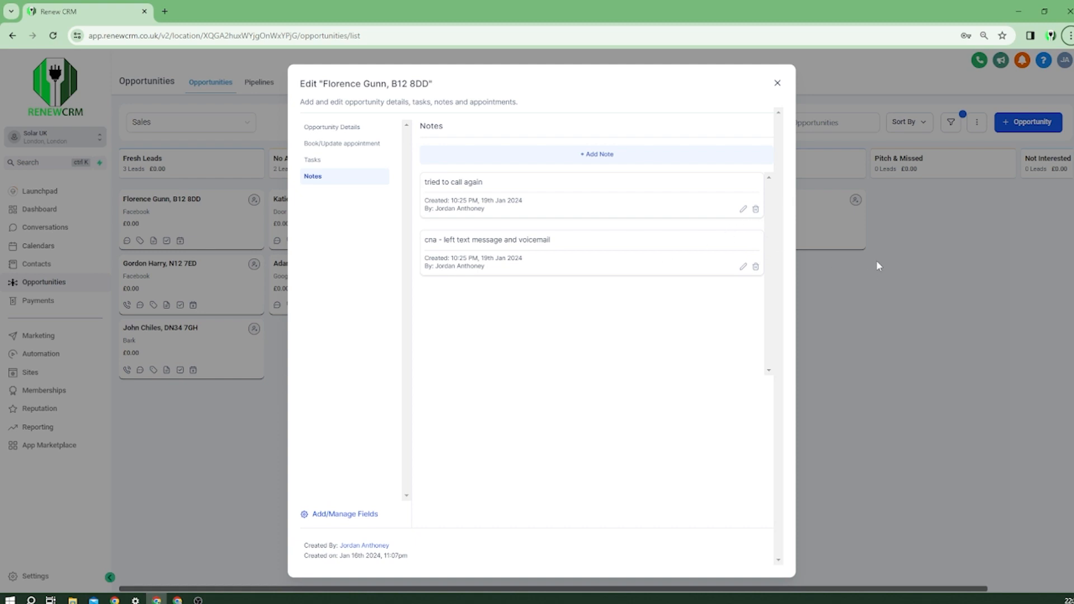
{"action": "left_click", "coordinate": [916, 248]}
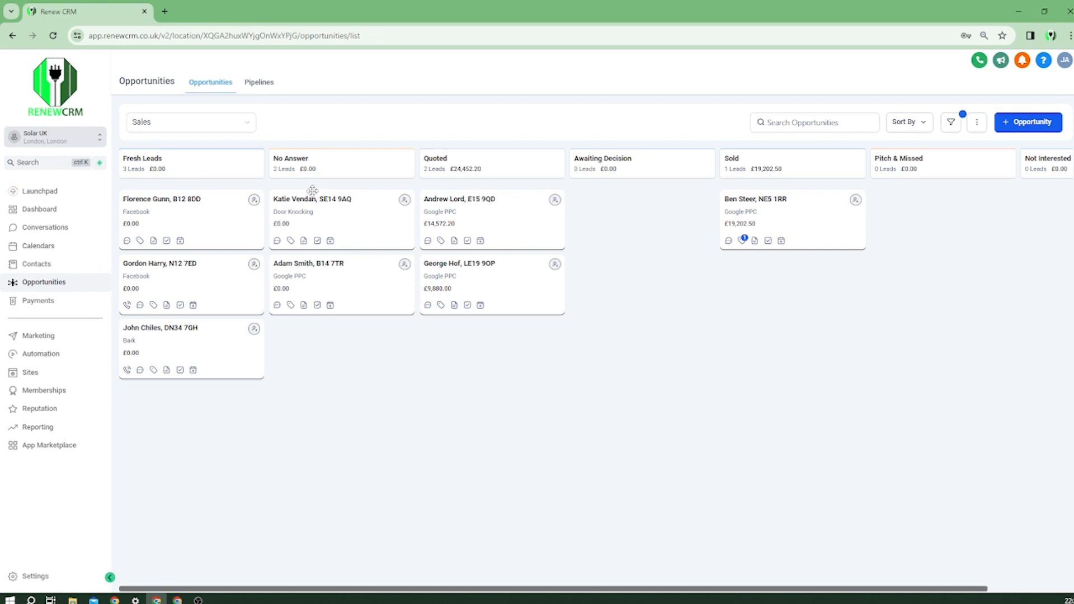
Open the lead's contact record and look through its expanded General Info section.
{"action": "left_click", "coordinate": [188, 199]}
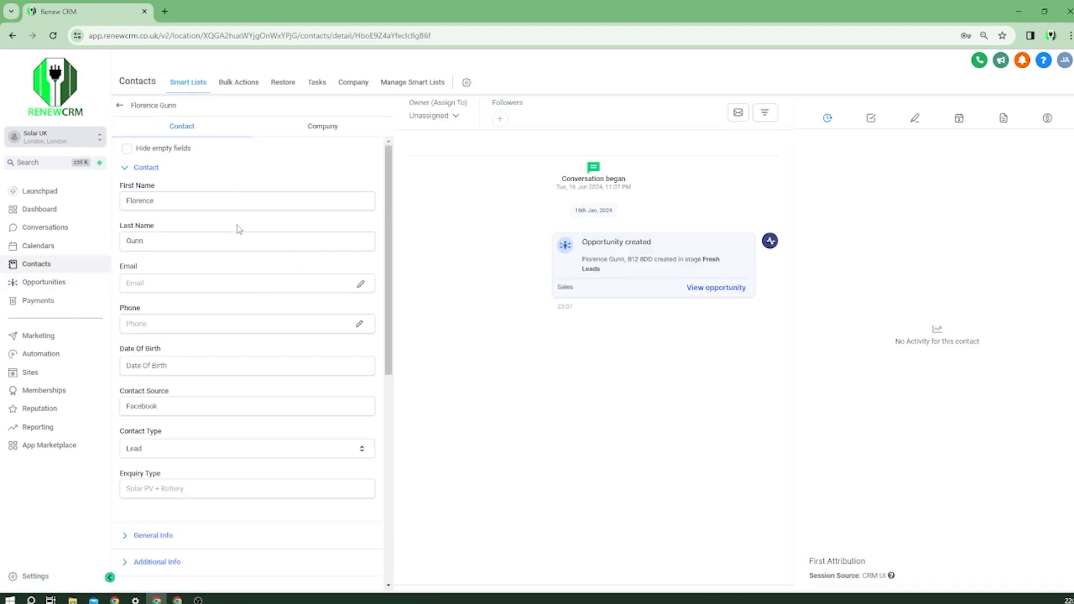
{"action": "scroll", "coordinate": [249, 235], "scroll_direction": "down", "scroll_amount": 2}
{"action": "left_click", "coordinate": [163, 424]}
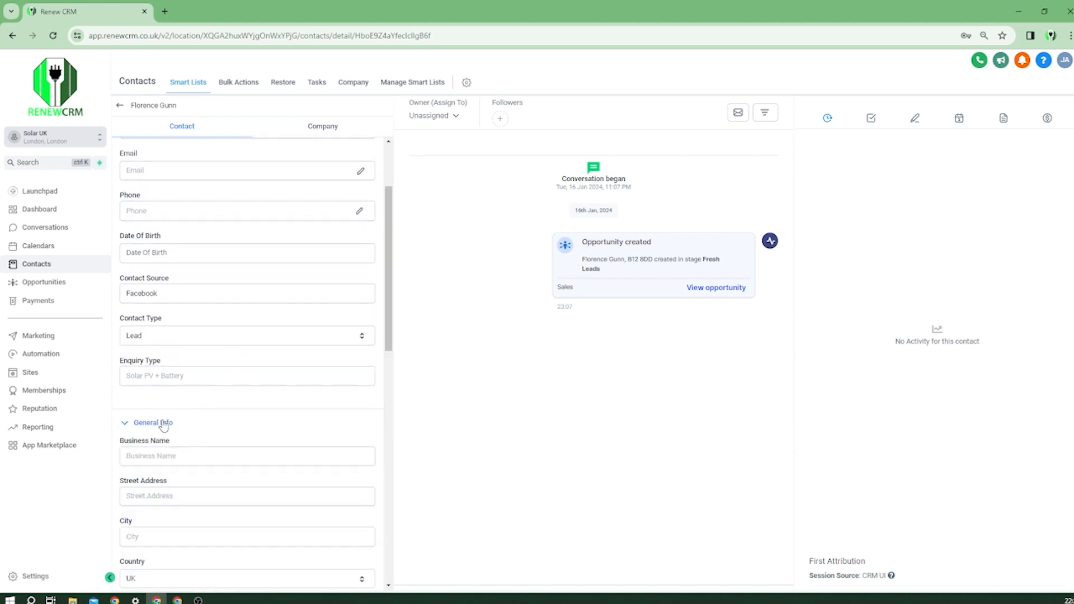
{"action": "scroll", "coordinate": [164, 426], "scroll_direction": "down", "scroll_amount": 2}
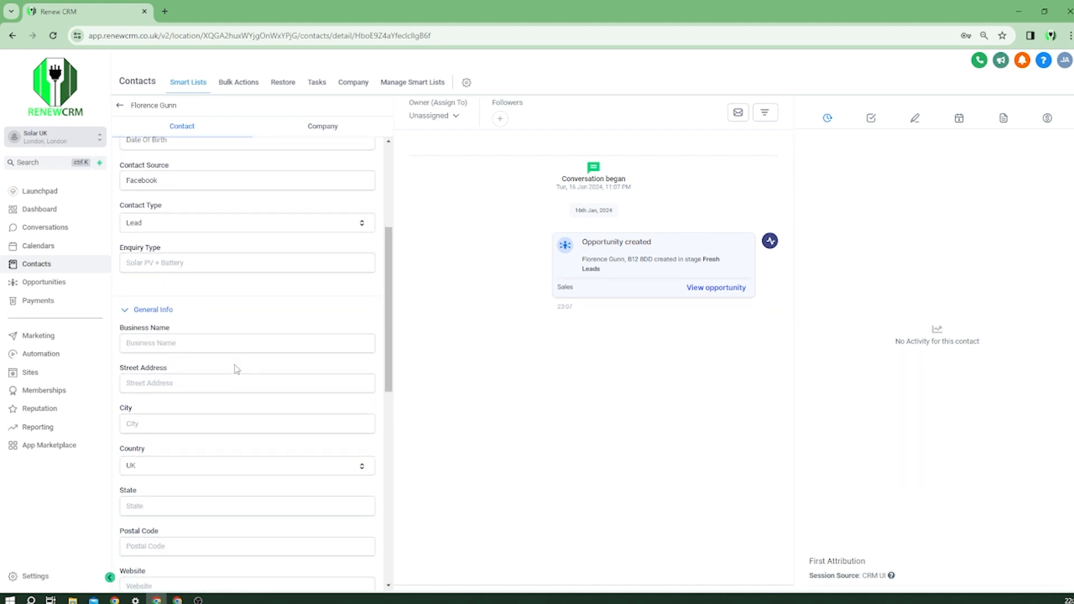
{"action": "scroll", "coordinate": [224, 348], "scroll_direction": "down", "scroll_amount": 1}
{"action": "scroll", "coordinate": [204, 302], "scroll_direction": "down", "scroll_amount": 1}
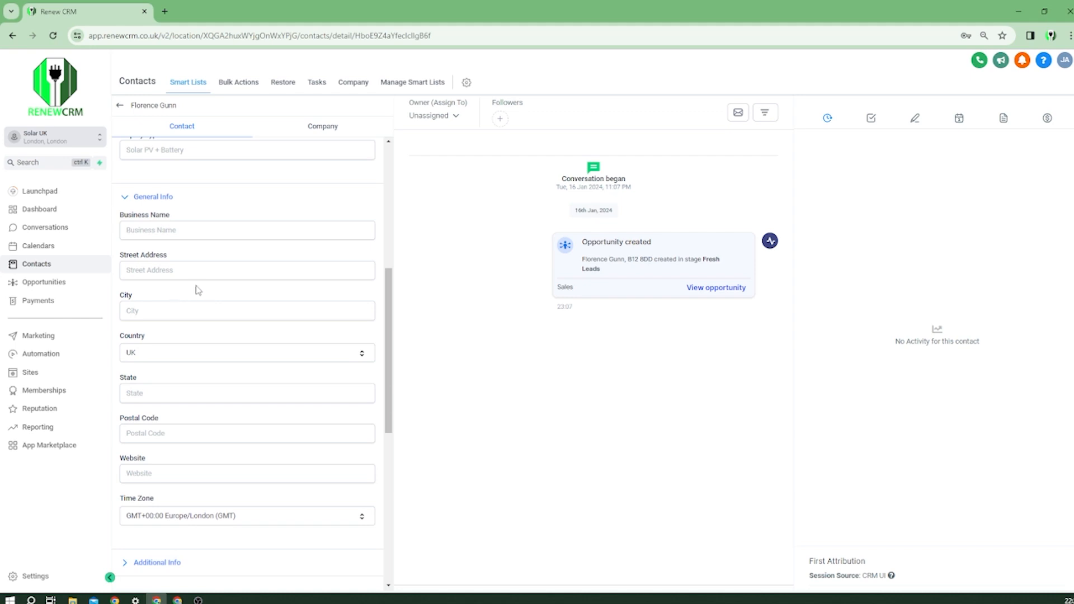
{"action": "scroll", "coordinate": [184, 325], "scroll_direction": "down", "scroll_amount": 1}
{"action": "scroll", "coordinate": [216, 379], "scroll_direction": "down", "scroll_amount": 1}
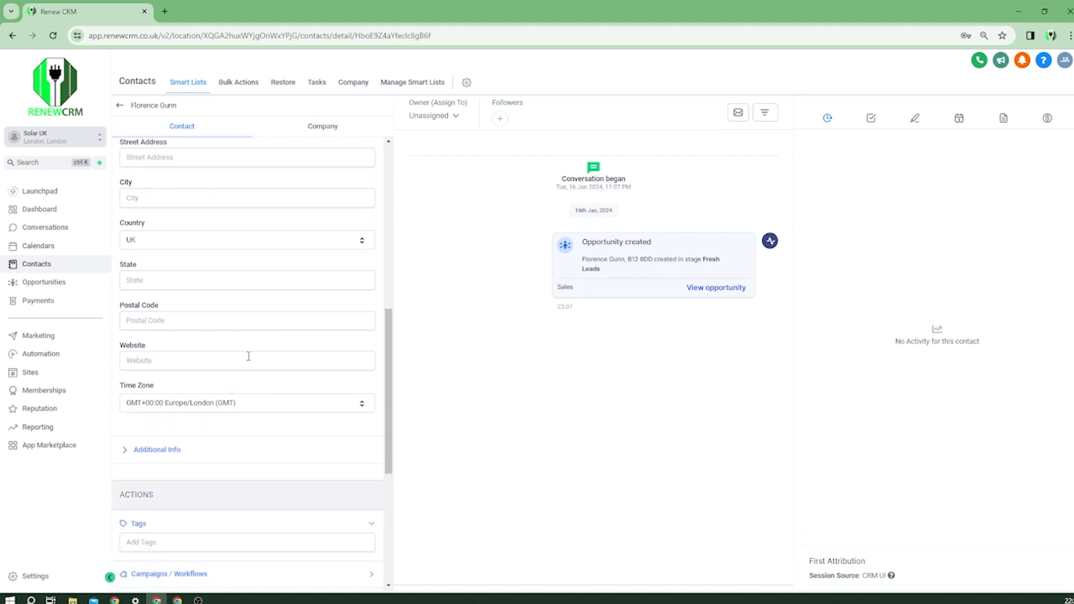
{"action": "scroll", "coordinate": [247, 302], "scroll_direction": "up", "scroll_amount": 7}
{"action": "scroll", "coordinate": [283, 283], "scroll_direction": "up", "scroll_amount": 1}
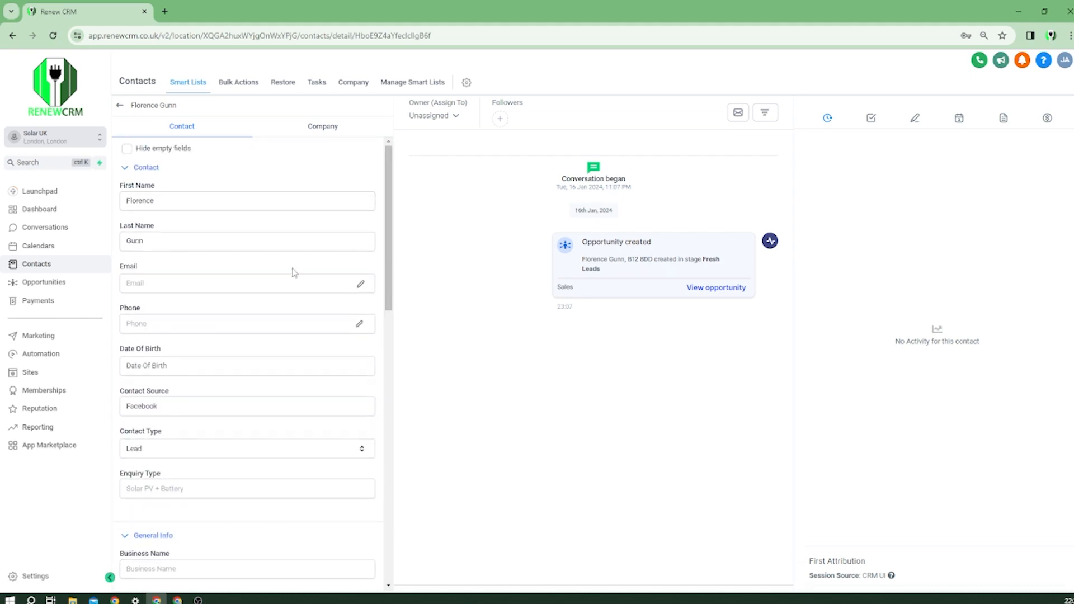
{"action": "scroll", "coordinate": [291, 280], "scroll_direction": "down", "scroll_amount": 3}
{"action": "scroll", "coordinate": [285, 292], "scroll_direction": "down", "scroll_amount": 1}
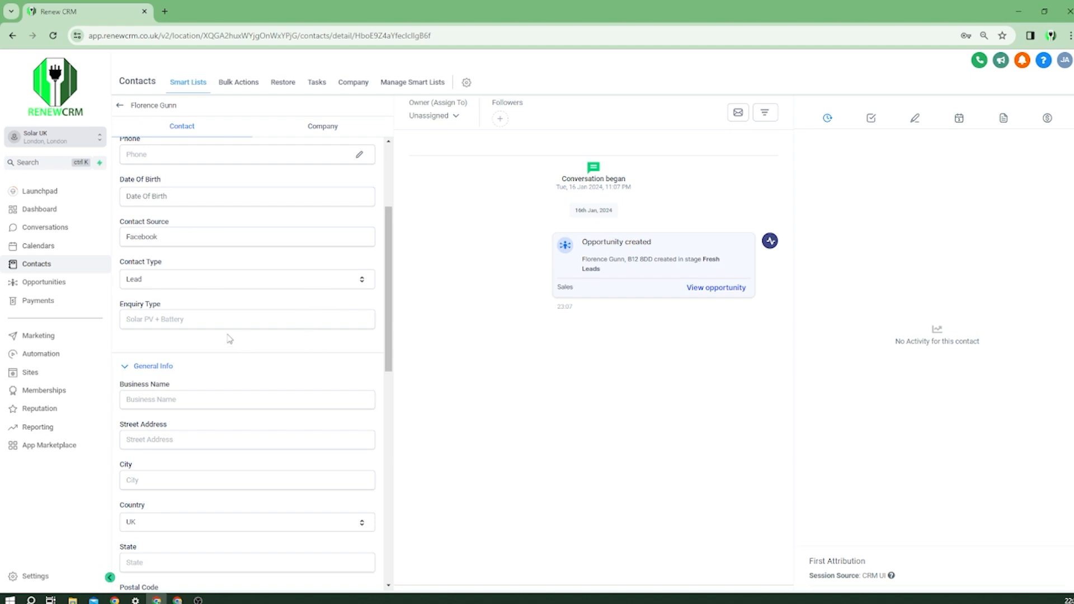
Type into the Enquiry Type field, then clear it back to empty.
{"action": "left_click", "coordinate": [165, 319]}
{"action": "type", "text": "Tesla Powerwall"}
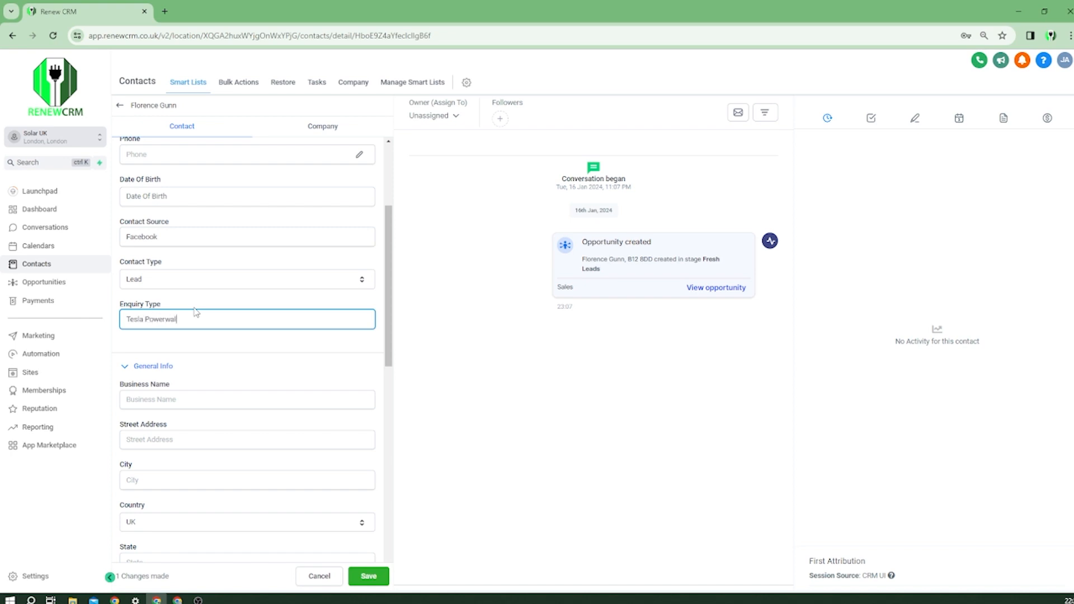
{"action": "key", "text": "ctrl+a"}
{"action": "key", "text": "BackSpace"}
View the contact's Notes tab showing both call notes, then go back to Opportunities.
{"action": "scroll", "coordinate": [330, 353], "scroll_direction": "down", "scroll_amount": 4}
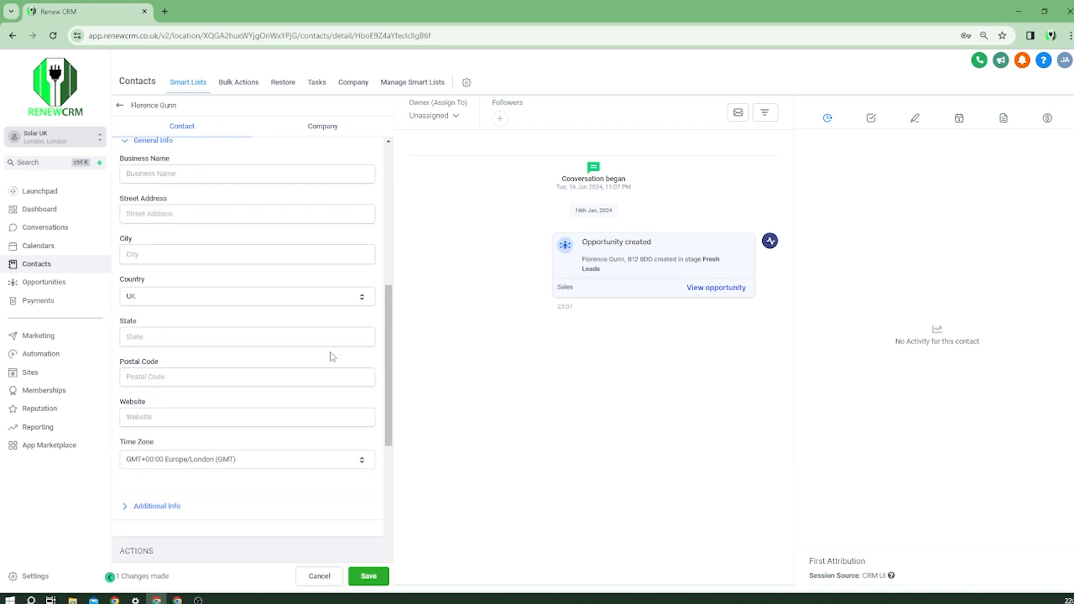
{"action": "scroll", "coordinate": [187, 506], "scroll_direction": "down", "scroll_amount": 1}
{"action": "scroll", "coordinate": [189, 458], "scroll_direction": "up", "scroll_amount": 1}
{"action": "scroll", "coordinate": [228, 439], "scroll_direction": "down", "scroll_amount": 7}
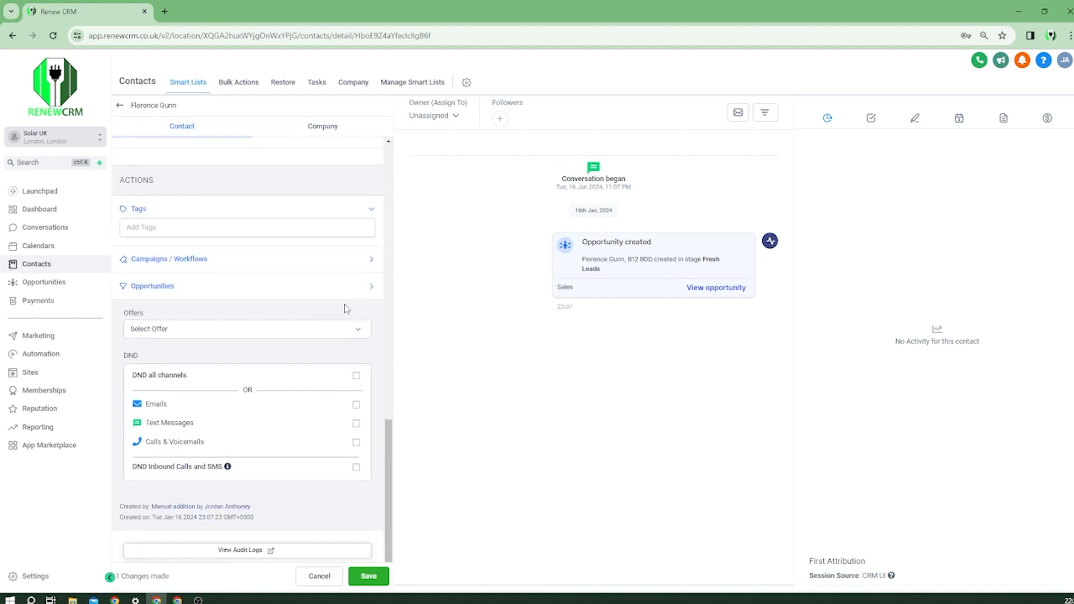
{"action": "scroll", "coordinate": [343, 306], "scroll_direction": "up", "scroll_amount": 9}
{"action": "scroll", "coordinate": [341, 336], "scroll_direction": "up", "scroll_amount": 5}
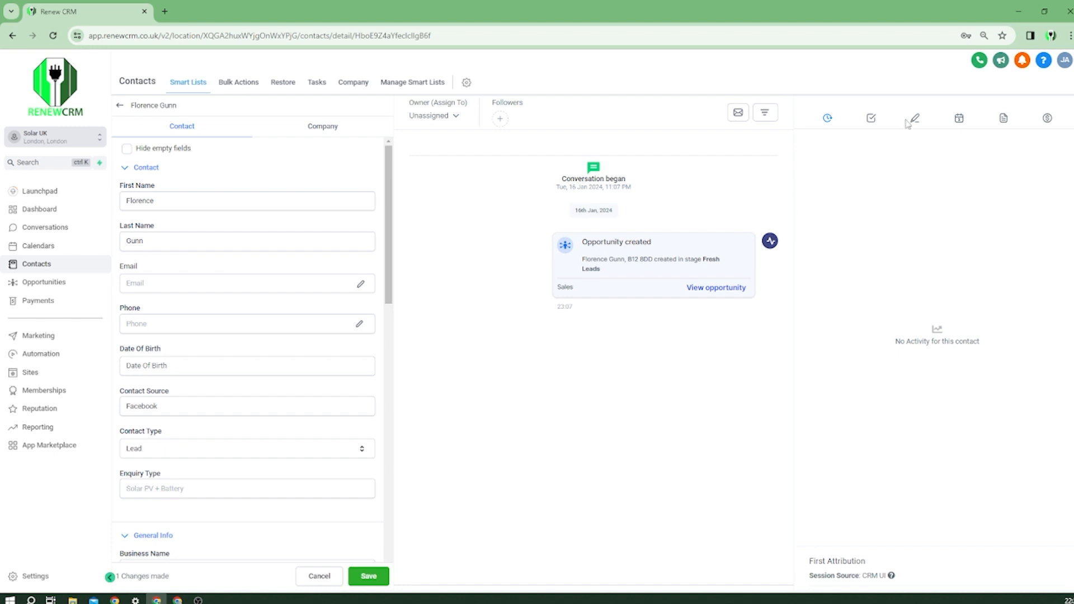
{"action": "left_click_drag", "start_coordinate": [914, 119], "coordinate": [920, 117]}
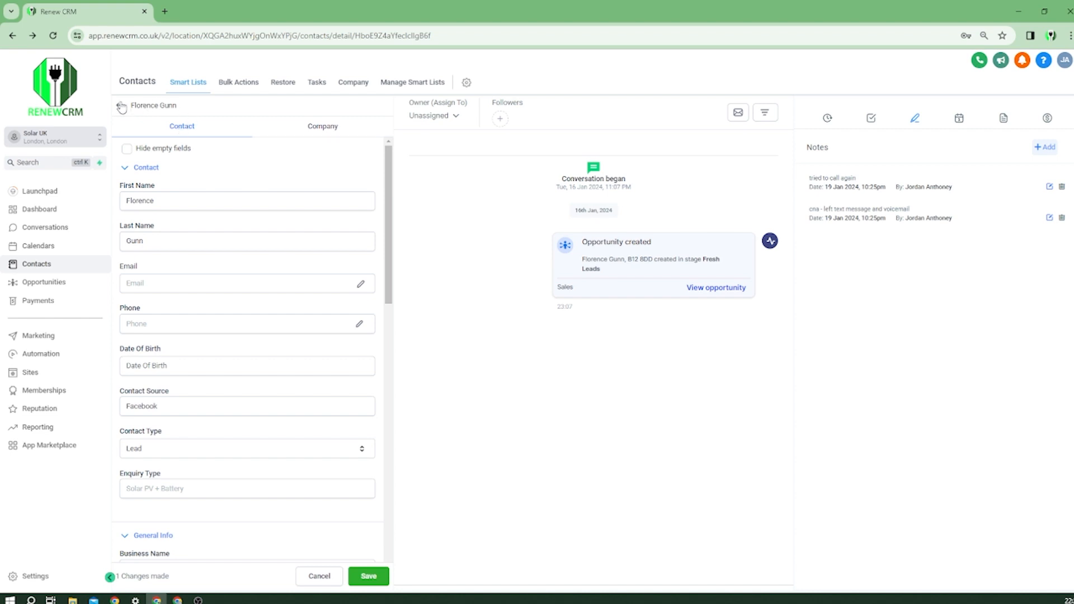
{"action": "left_click", "coordinate": [121, 106]}
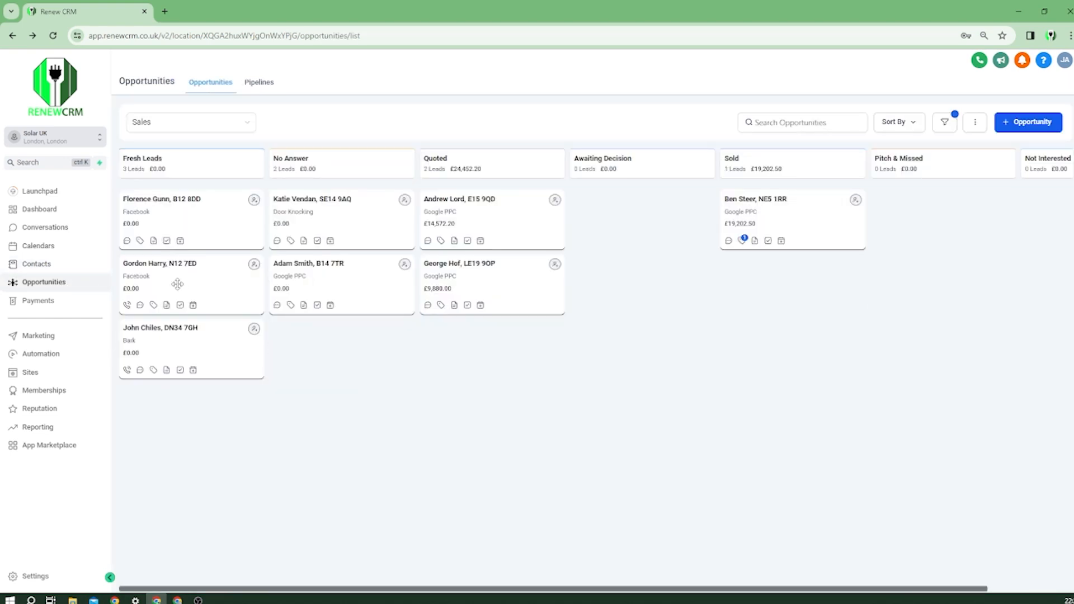
{"action": "left_click", "coordinate": [127, 245]}
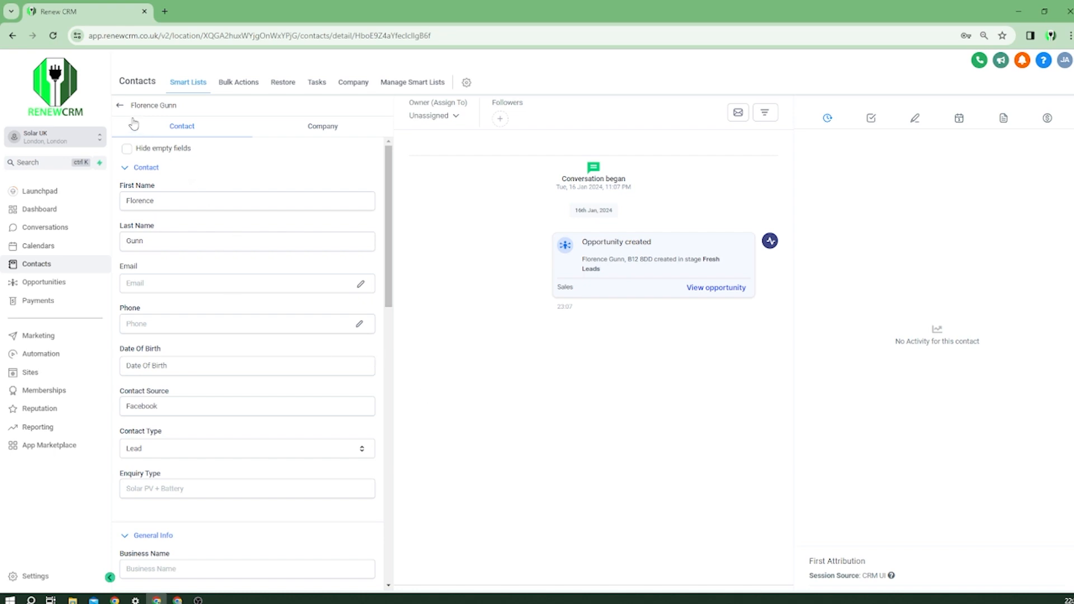
{"action": "left_click", "coordinate": [120, 107]}
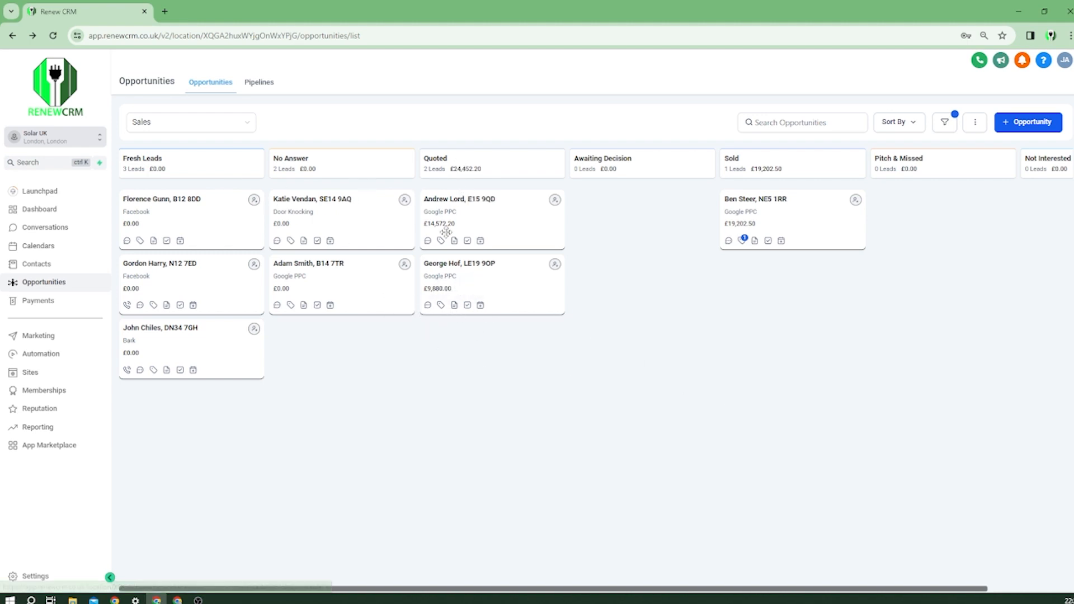
Drag the £14,572.20 Google PPC card from Quoted into the Awaiting Decision column.
{"action": "left_click_drag", "start_coordinate": [440, 188], "coordinate": [437, 187]}
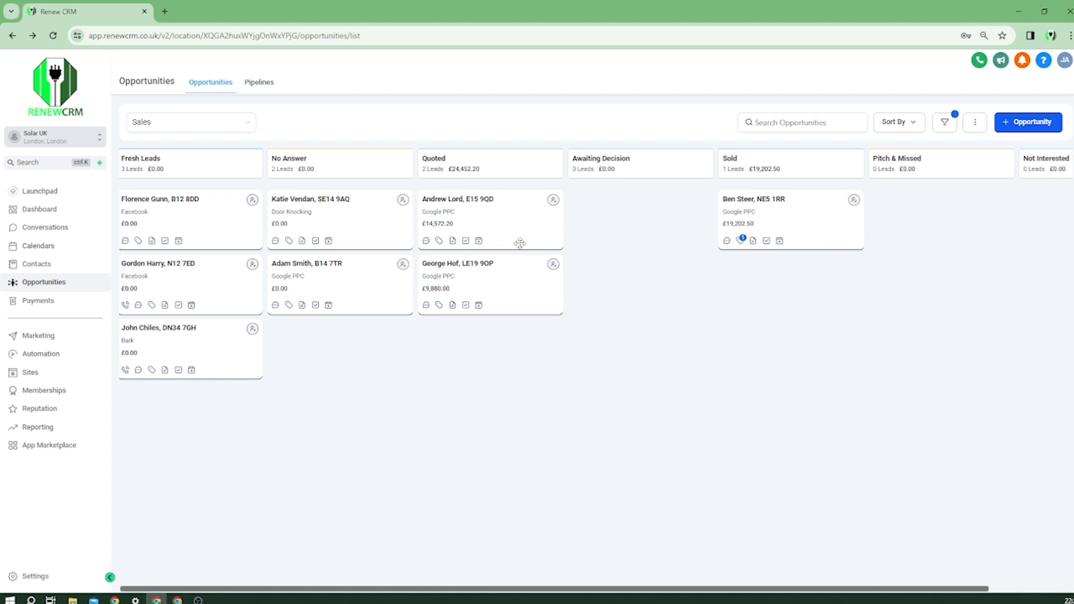
{"action": "left_click_drag", "start_coordinate": [496, 206], "coordinate": [632, 229]}
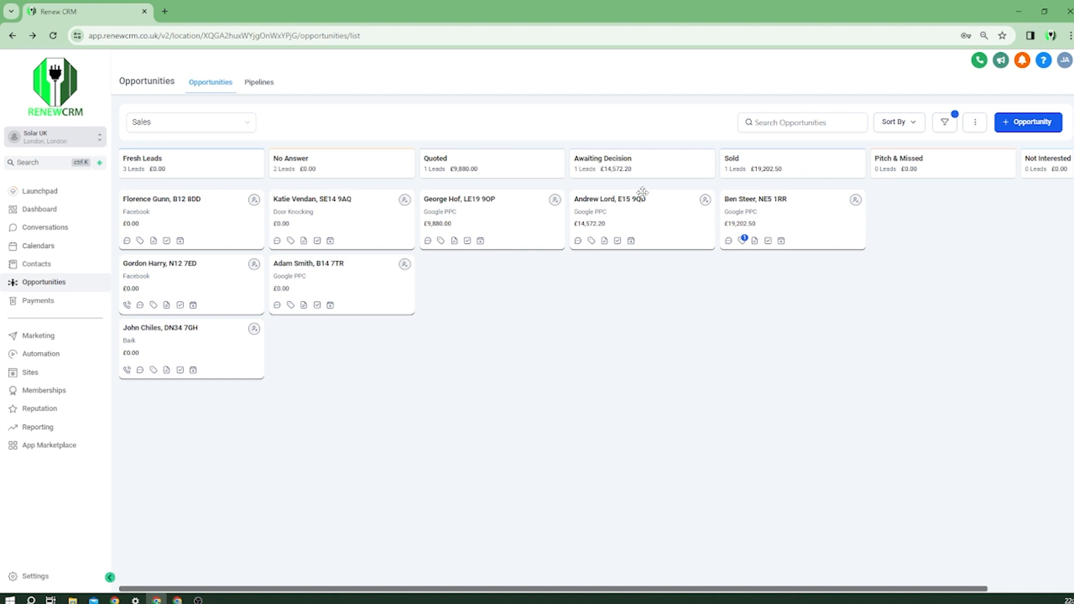
{"action": "mouse_move", "coordinate": [374, 302]}
{"action": "left_mouse_down"}
{"action": "mouse_move", "coordinate": [576, 289]}
{"action": "mouse_move", "coordinate": [375, 343]}
{"action": "mouse_move", "coordinate": [357, 314]}
{"action": "left_mouse_up"}
{"action": "left_click_drag", "start_coordinate": [796, 410], "coordinate": [654, 380]}
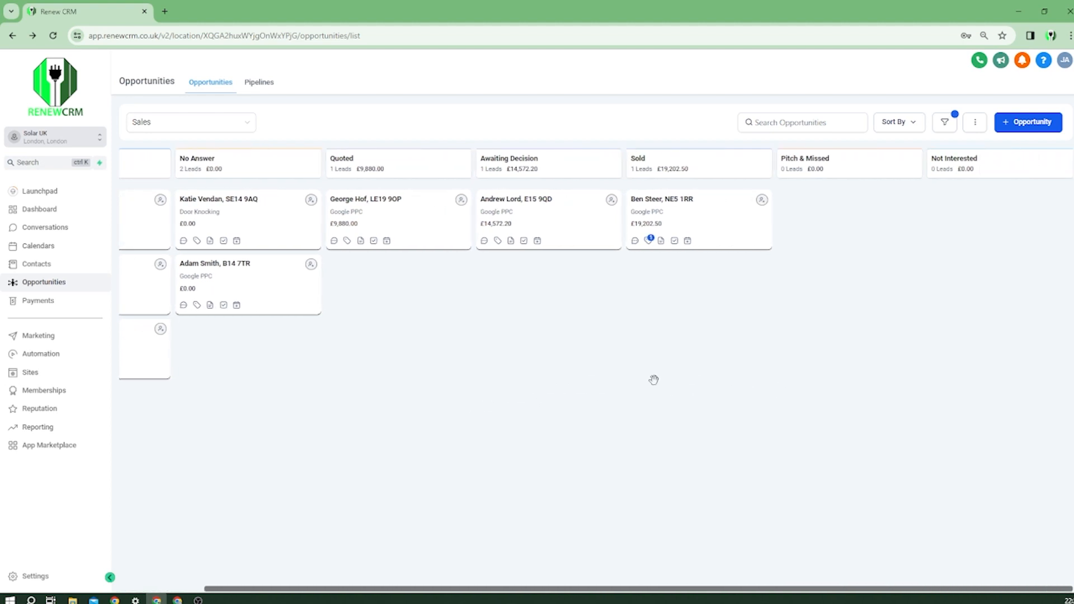
{"action": "left_click_drag", "start_coordinate": [546, 262], "coordinate": [758, 412]}
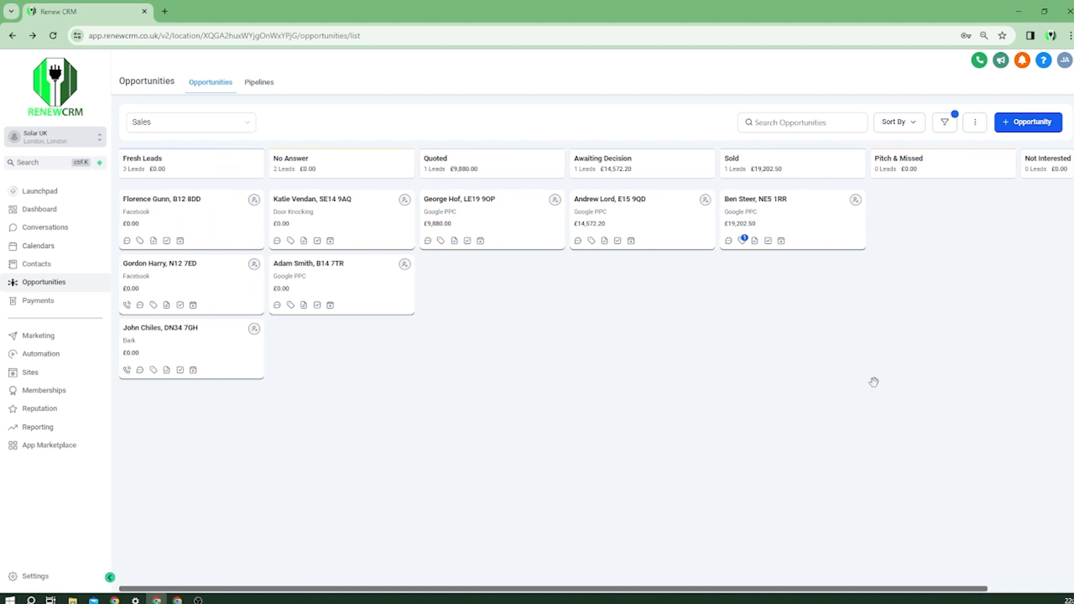
Open the Google PPC No Answer lead and view its stage options without changing anything.
{"action": "left_click", "coordinate": [388, 303]}
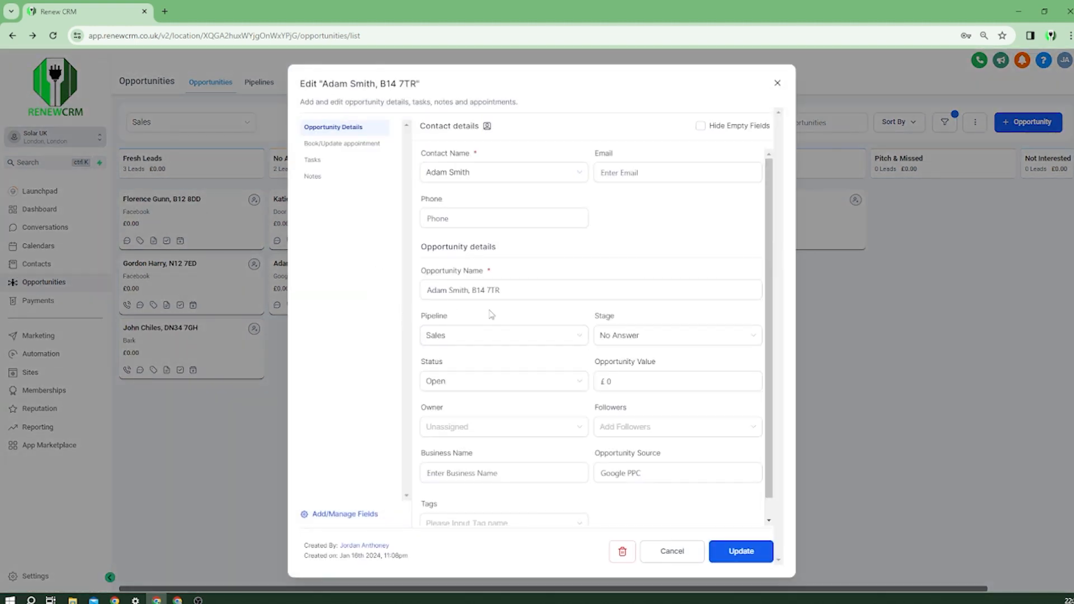
{"action": "left_click", "coordinate": [272, 400]}
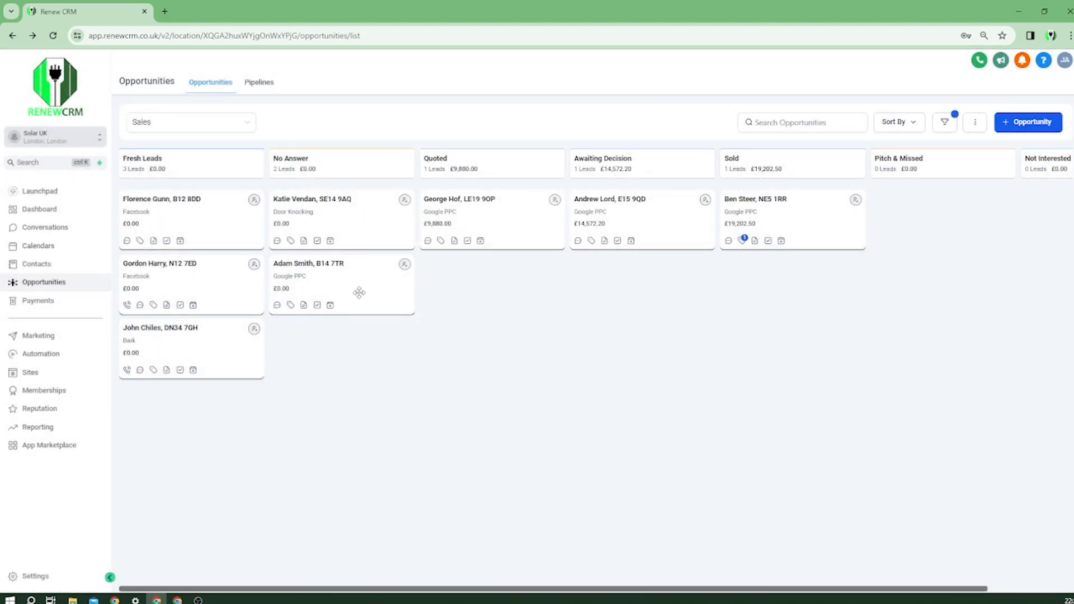
{"action": "left_click", "coordinate": [360, 292]}
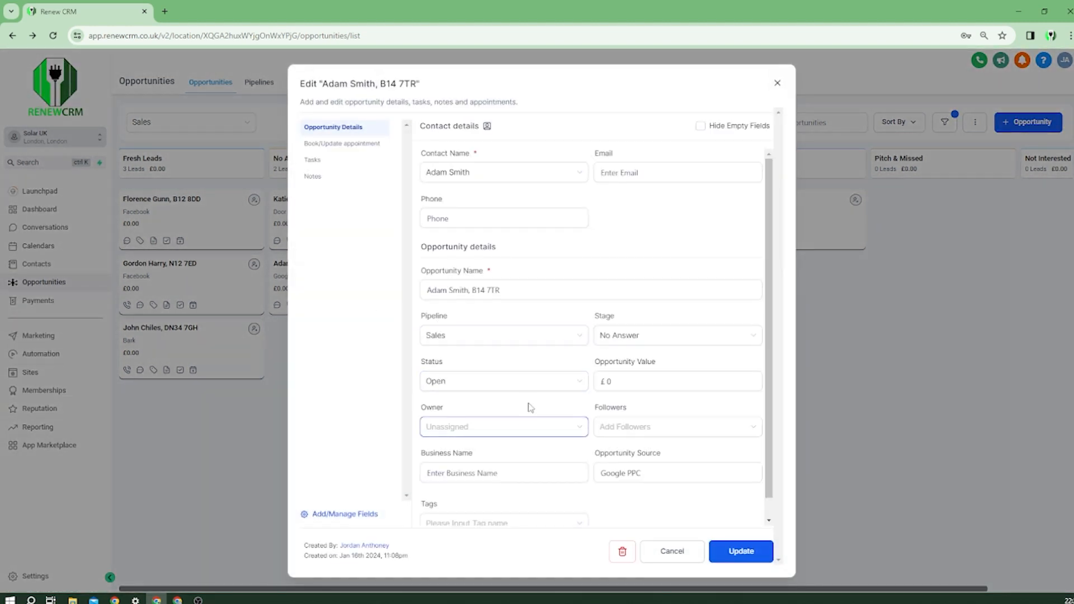
{"action": "left_click", "coordinate": [629, 336]}
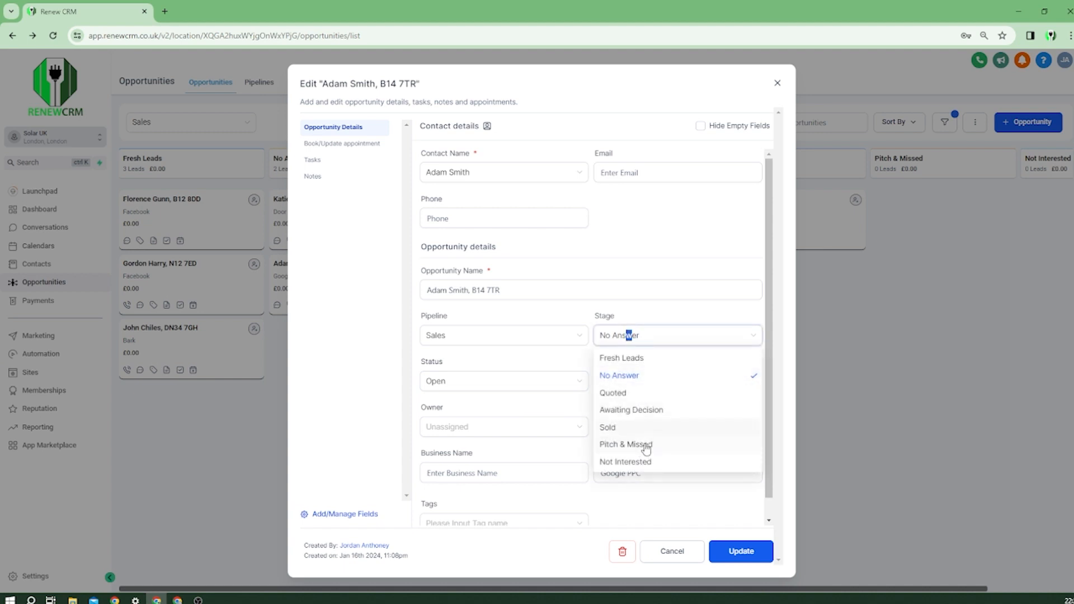
{"action": "left_click", "coordinate": [833, 392]}
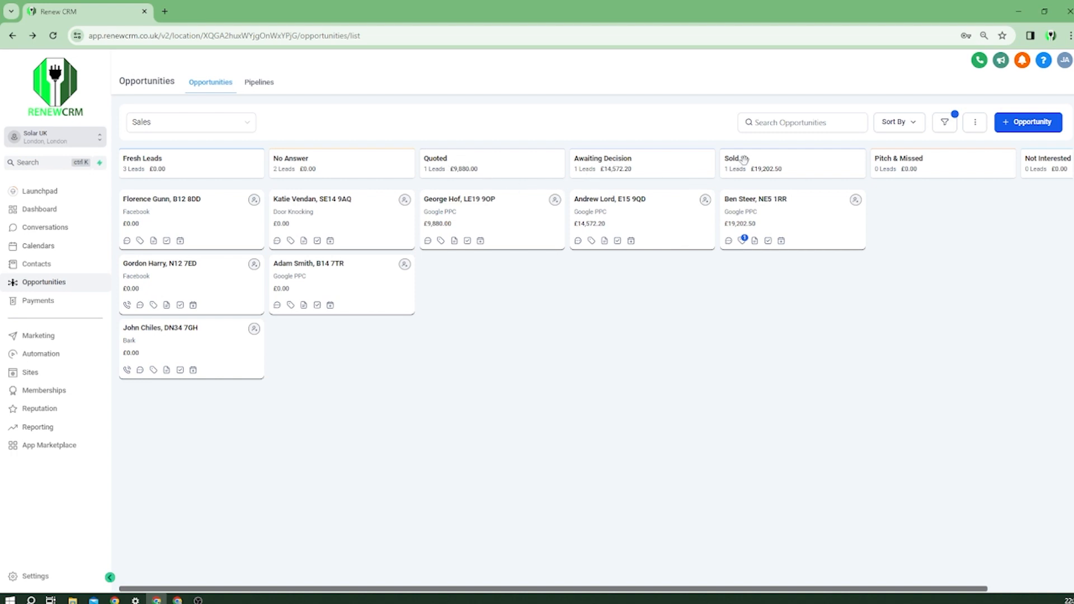
Check the £9,880.00 Quoted lead's stage list, then open the Bark-sourced Fresh Leads opportunity.
{"action": "left_click", "coordinate": [521, 232]}
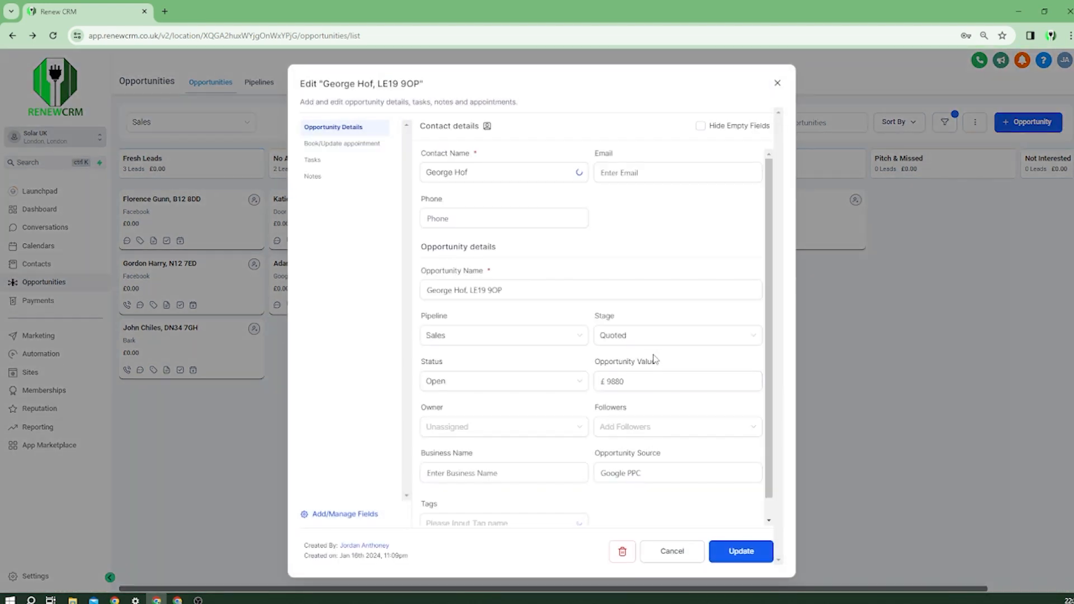
{"action": "left_click", "coordinate": [734, 347]}
{"action": "left_click", "coordinate": [278, 345]}
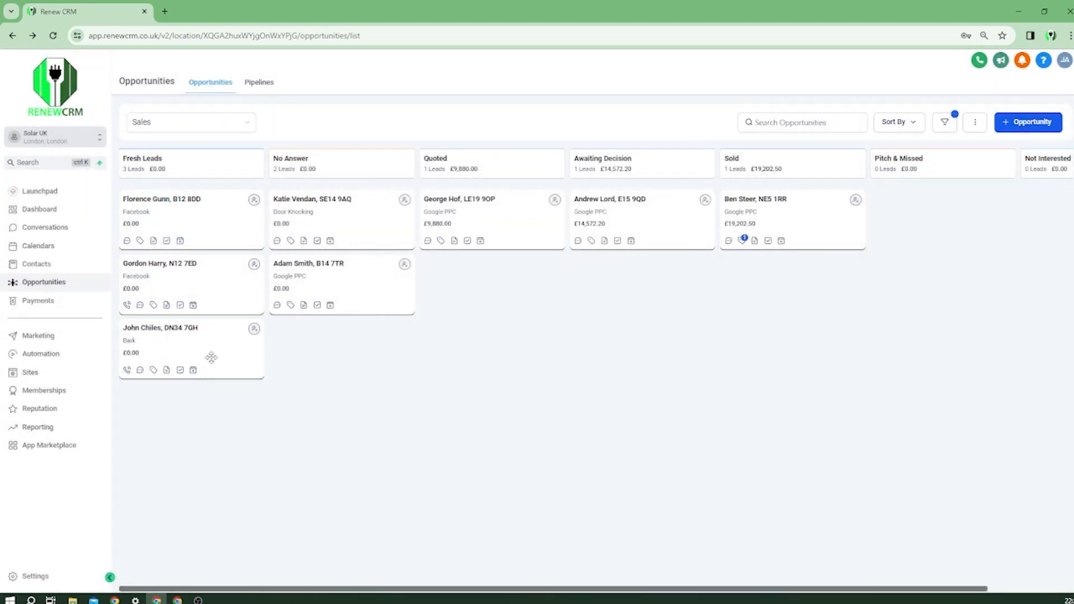
{"action": "left_click", "coordinate": [237, 358]}
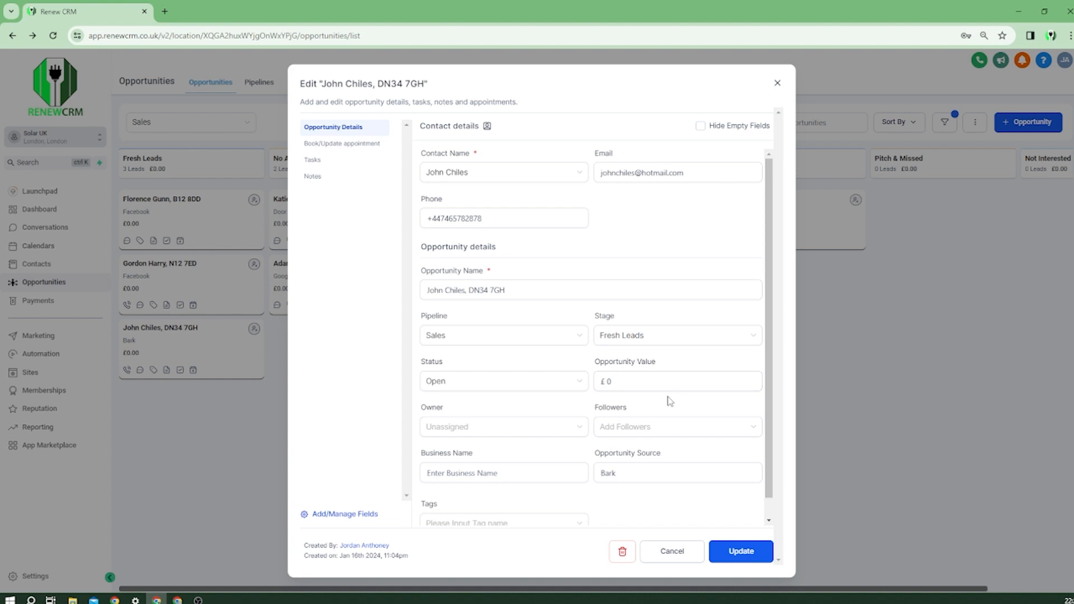
Change the Bark lead's stage to Not Interested, save, and check its new column.
{"action": "left_click", "coordinate": [668, 349]}
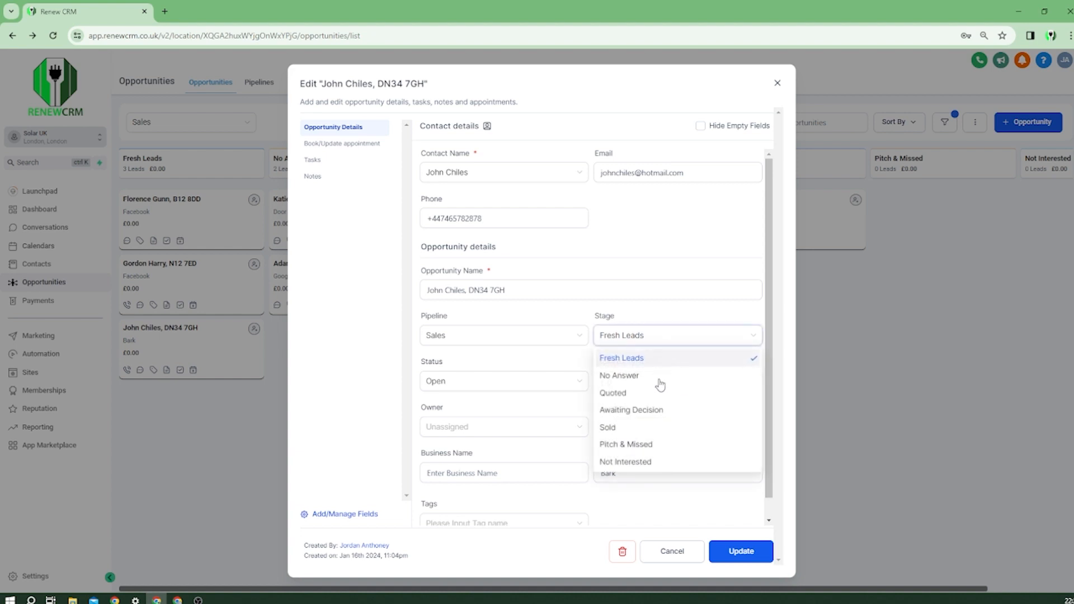
{"action": "left_click", "coordinate": [667, 462]}
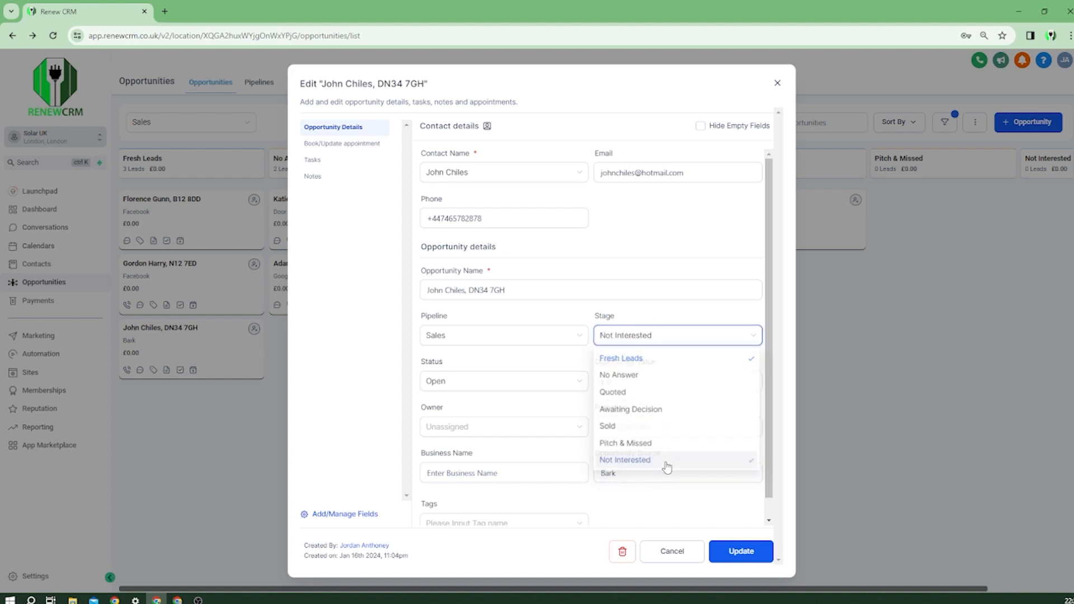
{"action": "left_click", "coordinate": [752, 554]}
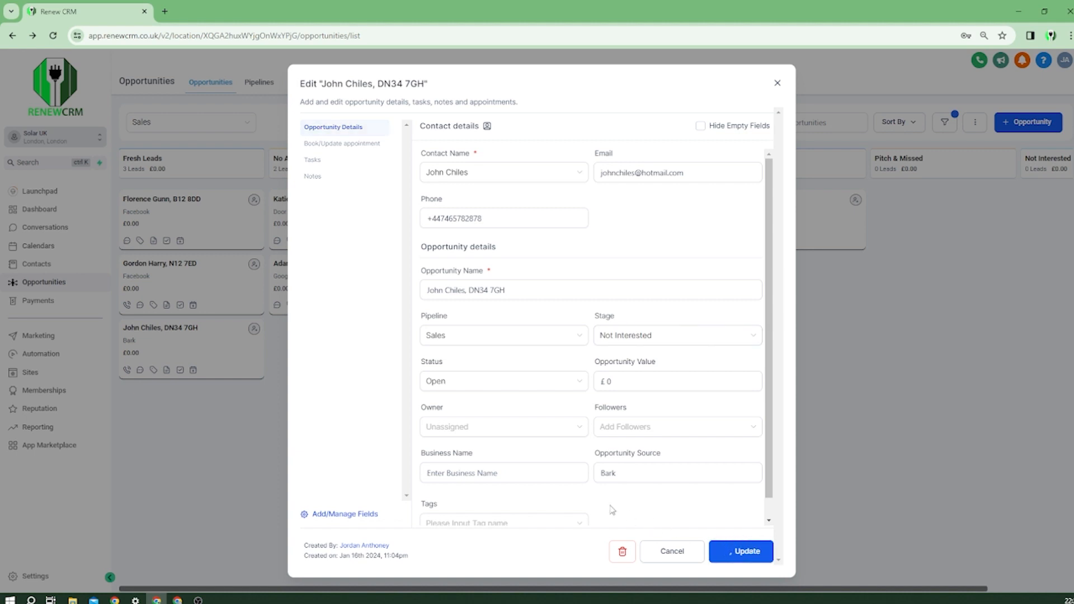
{"action": "left_click", "coordinate": [260, 440]}
{"action": "left_click_drag", "start_coordinate": [569, 442], "coordinate": [259, 440]}
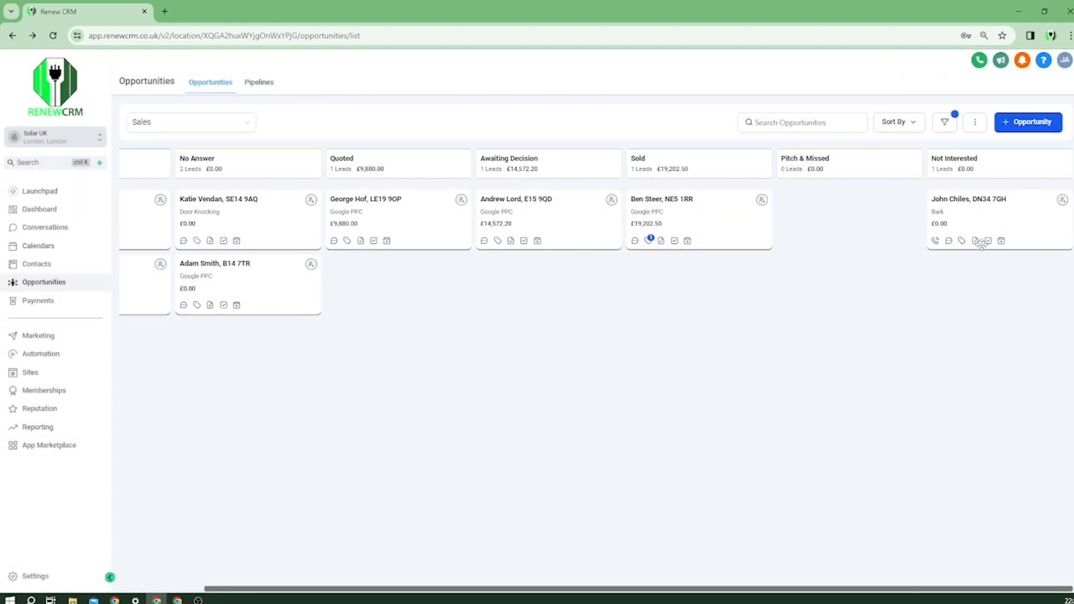
{"action": "scroll", "coordinate": [754, 336], "scroll_direction": "left", "scroll_amount": 3}
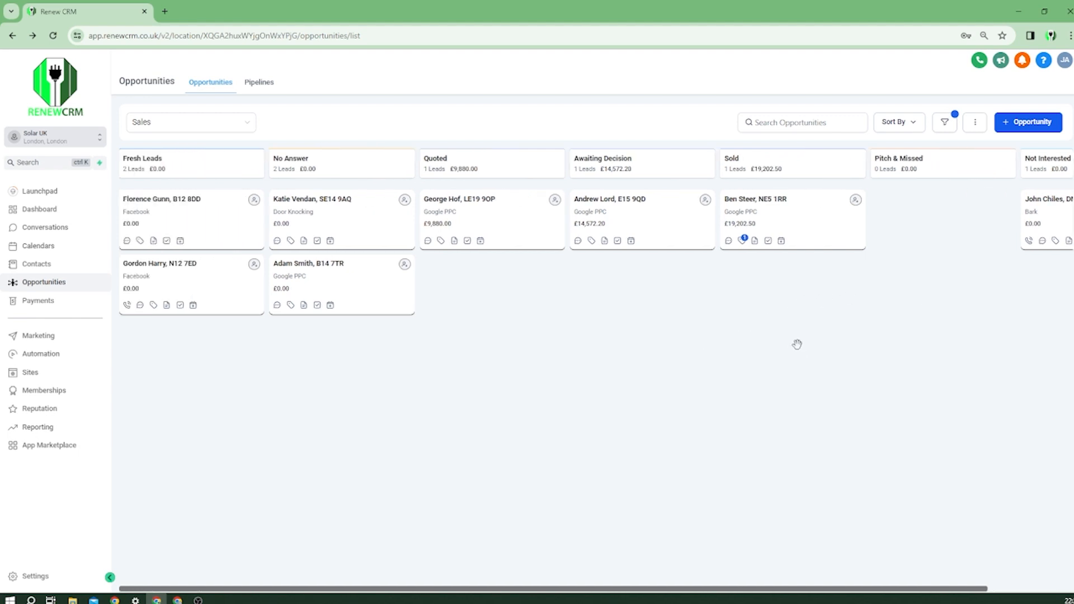